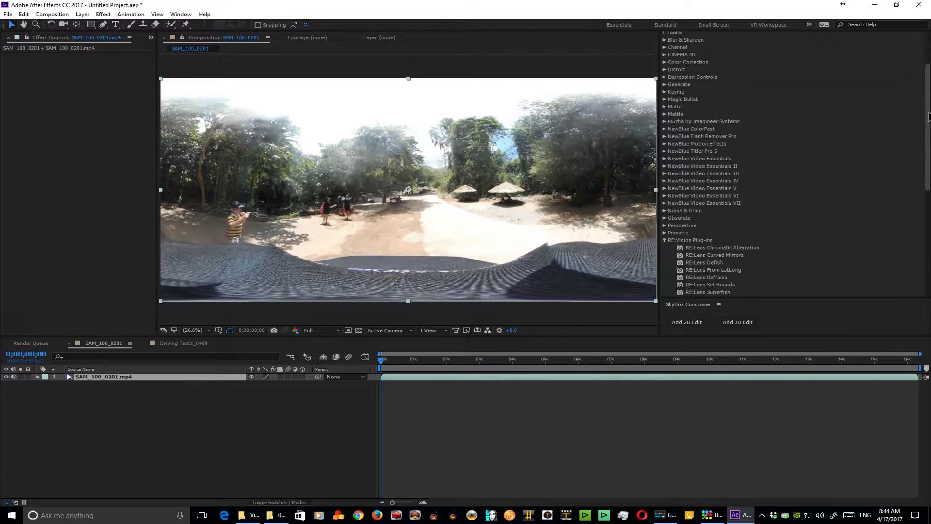
{"action": "scroll", "coordinate": [927, 129], "scroll_direction": "up", "scroll_amount": 5}
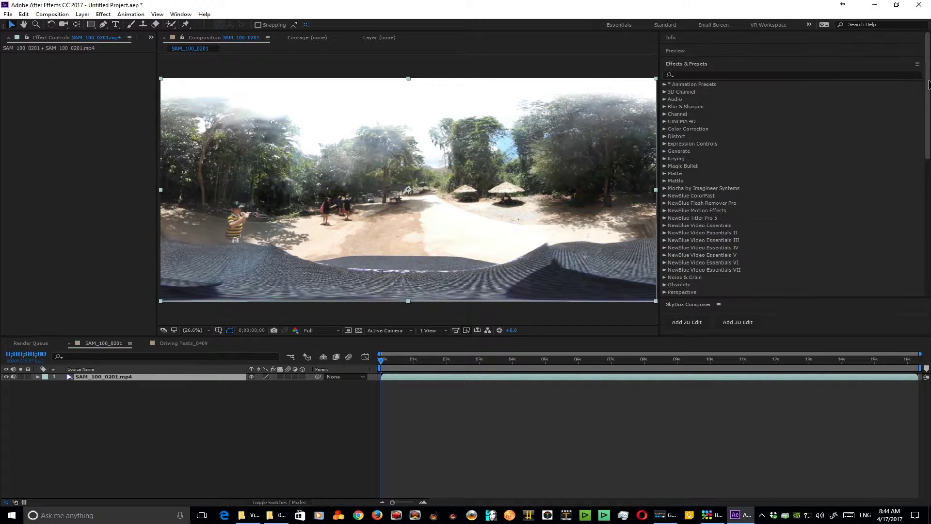
Preview the unstabilized 360 footage, then stop and return to frame zero
{"action": "left_click", "coordinate": [704, 54]}
{"action": "left_click", "coordinate": [709, 63]}
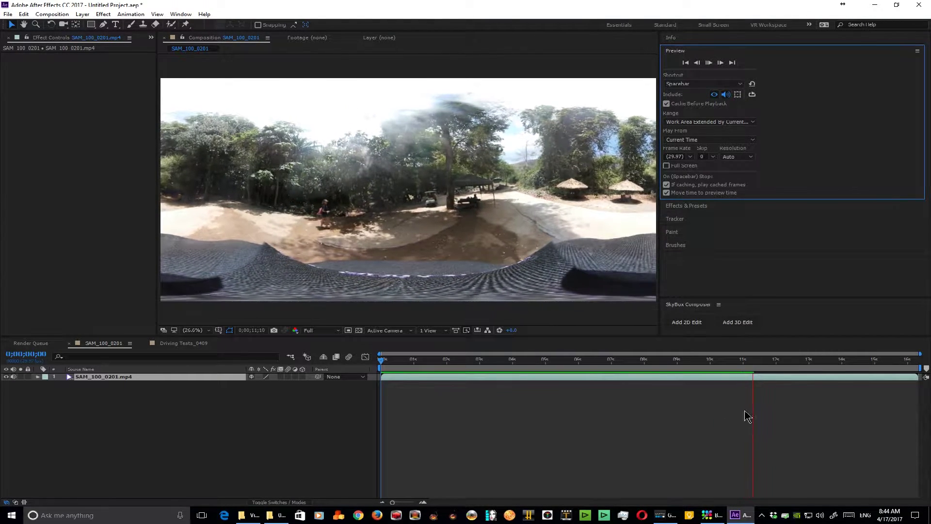
{"action": "left_click", "coordinate": [709, 63]}
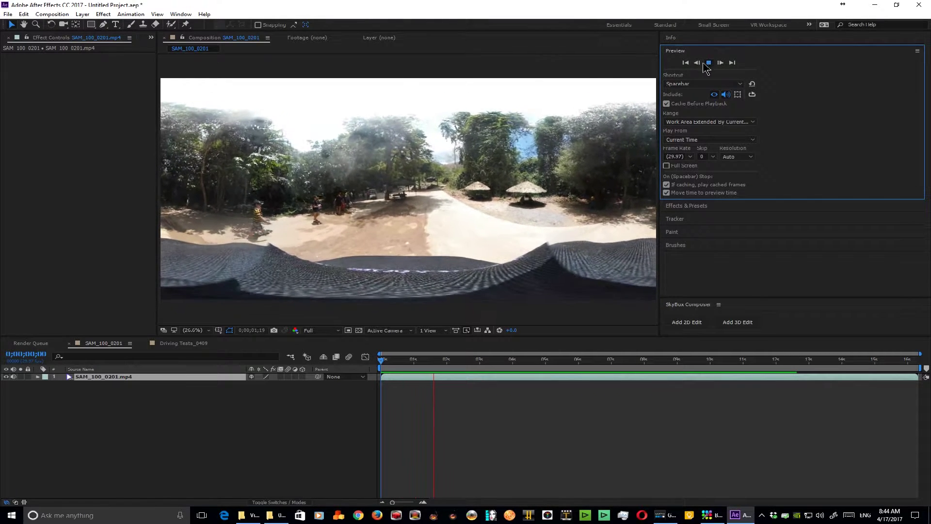
{"action": "left_click", "coordinate": [686, 62]}
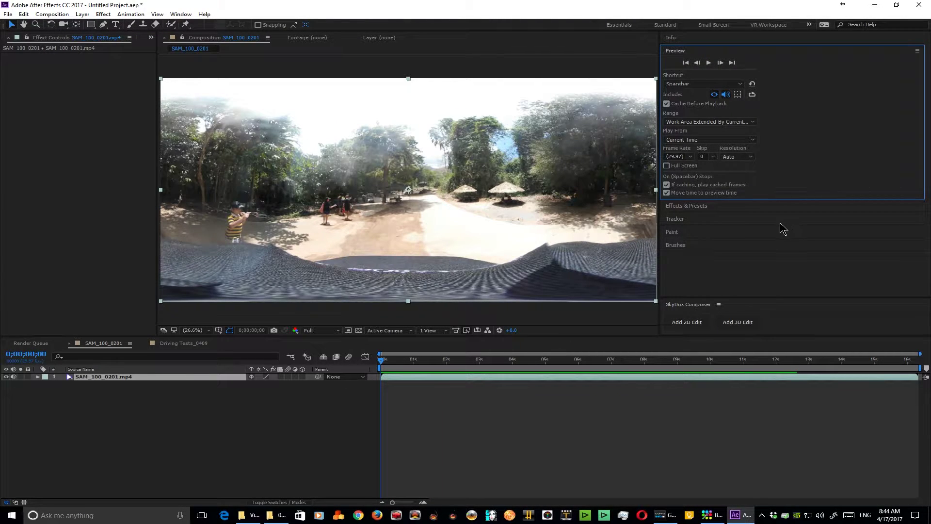
Apply RE:Lens To LatLong from the RE:Vision Plug-ins group to the footage layer
{"action": "left_click", "coordinate": [775, 206]}
{"action": "scroll", "coordinate": [775, 212], "scroll_direction": "down", "scroll_amount": 3}
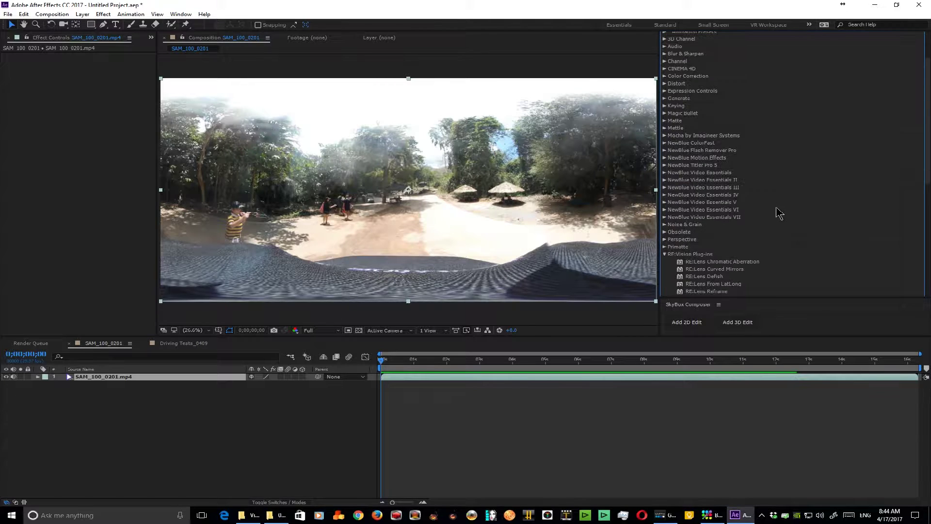
{"action": "left_click", "coordinate": [665, 174]}
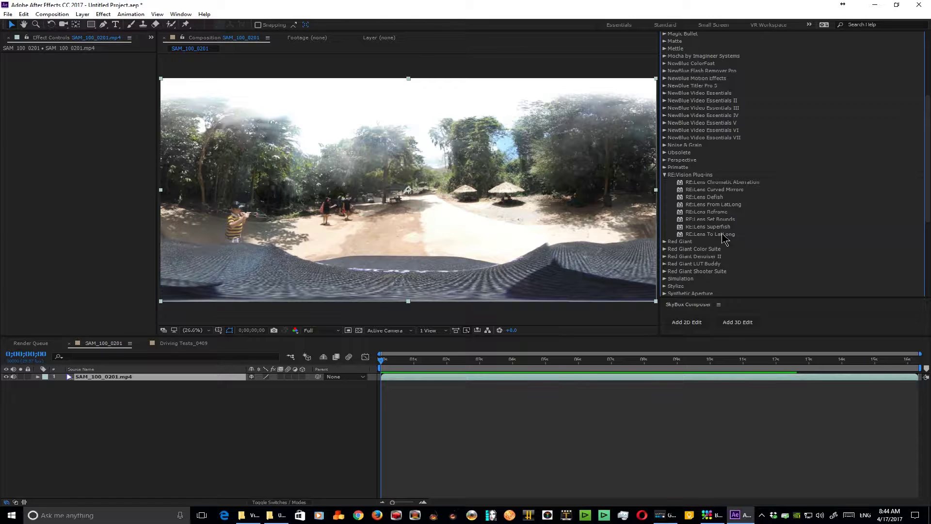
{"action": "left_click_drag", "start_coordinate": [720, 235], "coordinate": [535, 396]}
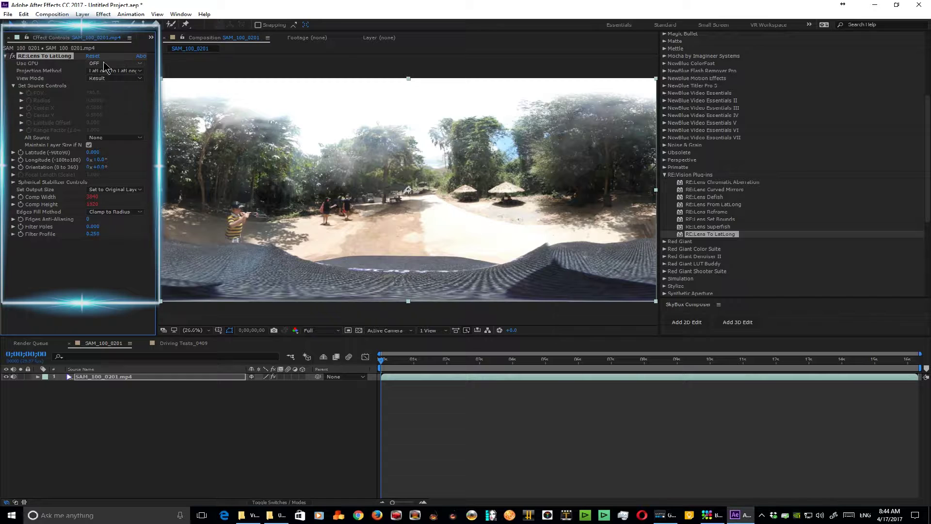
Set Use GPU to 'ON if GPU supported' and expand the Spherical Stabilizer Controls
{"action": "left_click", "coordinate": [115, 63]}
{"action": "left_click", "coordinate": [121, 93]}
{"action": "left_click", "coordinate": [15, 183]}
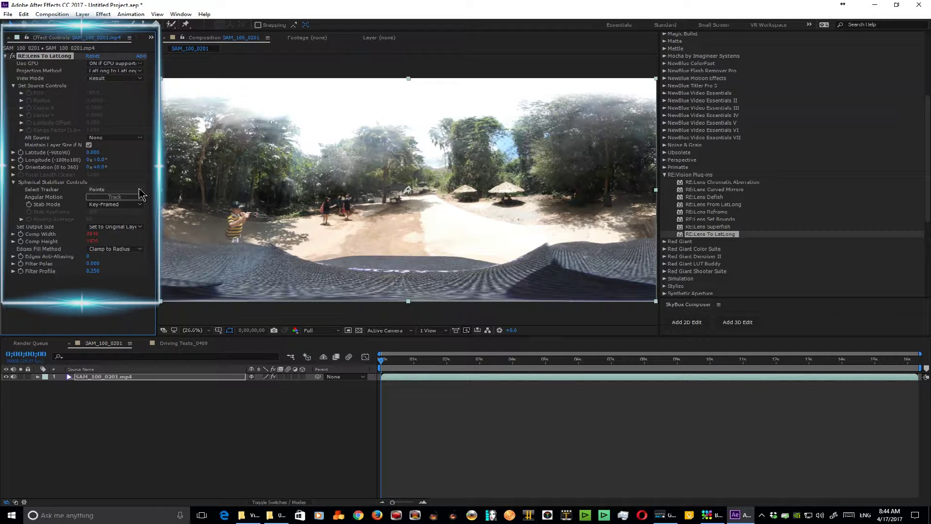
Review the Select Tracker options and keep Points as the tracker type
{"action": "left_click", "coordinate": [140, 190]}
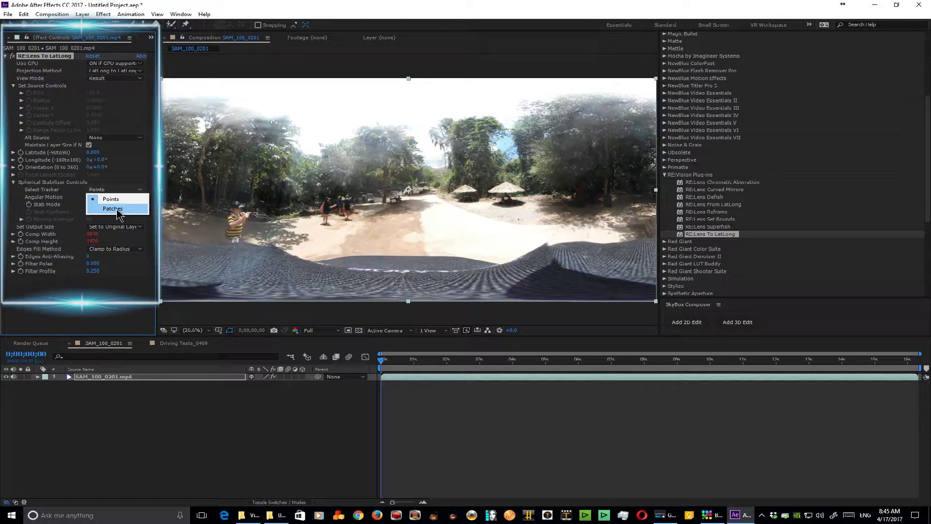
{"action": "left_click", "coordinate": [116, 201]}
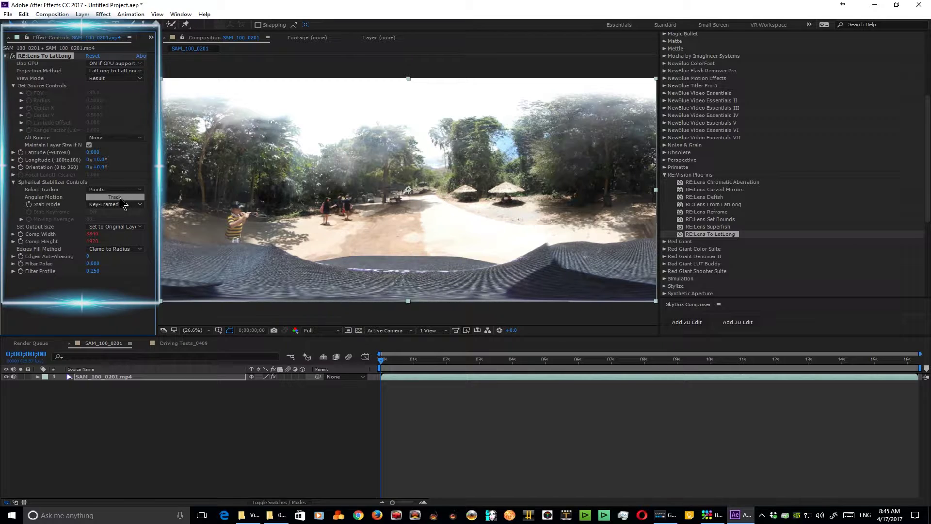
Track the footage's camera motion to generate stabilizer keyframes, with Stab Keyframe set to Smooth
{"action": "left_click", "coordinate": [115, 198]}
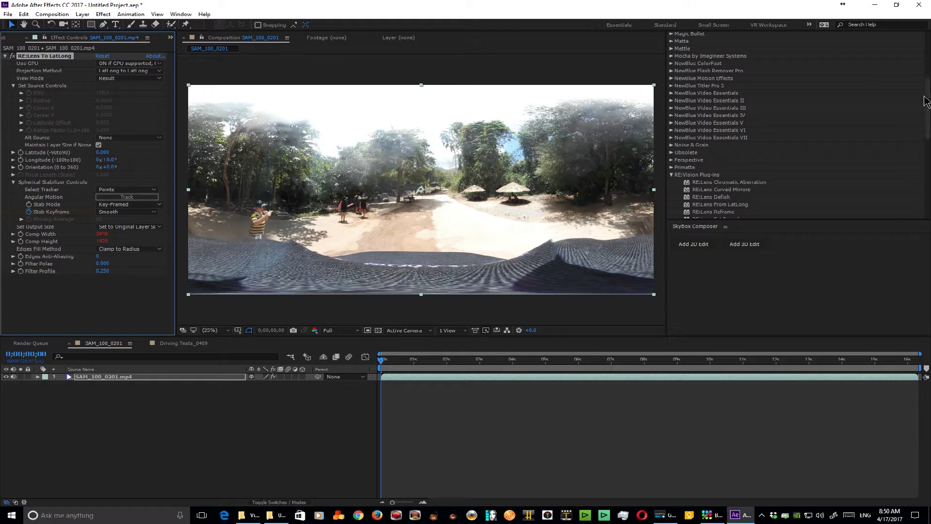
{"action": "scroll", "coordinate": [926, 101], "scroll_direction": "up", "scroll_amount": 5}
Play the stabilized 360 footage beside the unstabilized original to compare them
{"action": "left_click", "coordinate": [689, 51]}
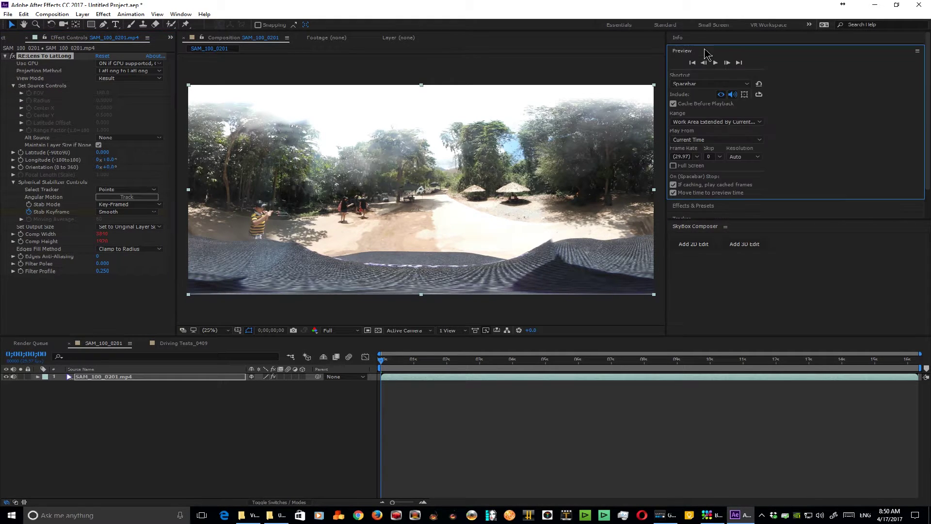
{"action": "left_click", "coordinate": [714, 62]}
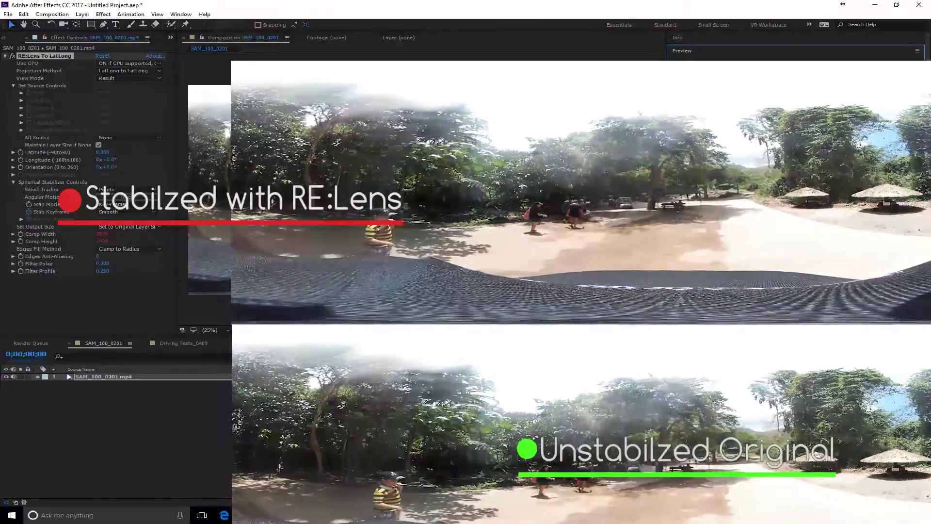